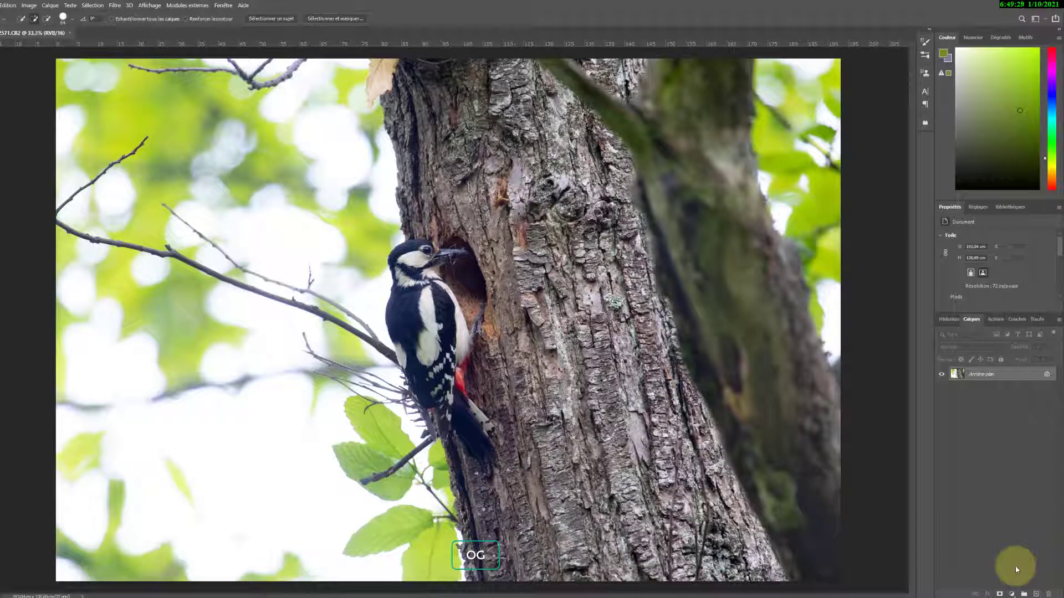
Try to convert the locked background layer to black and white using Silver Efex Pro 2's 002 Surexposé preset.
{"action": "left_click", "coordinate": [114, 6]}
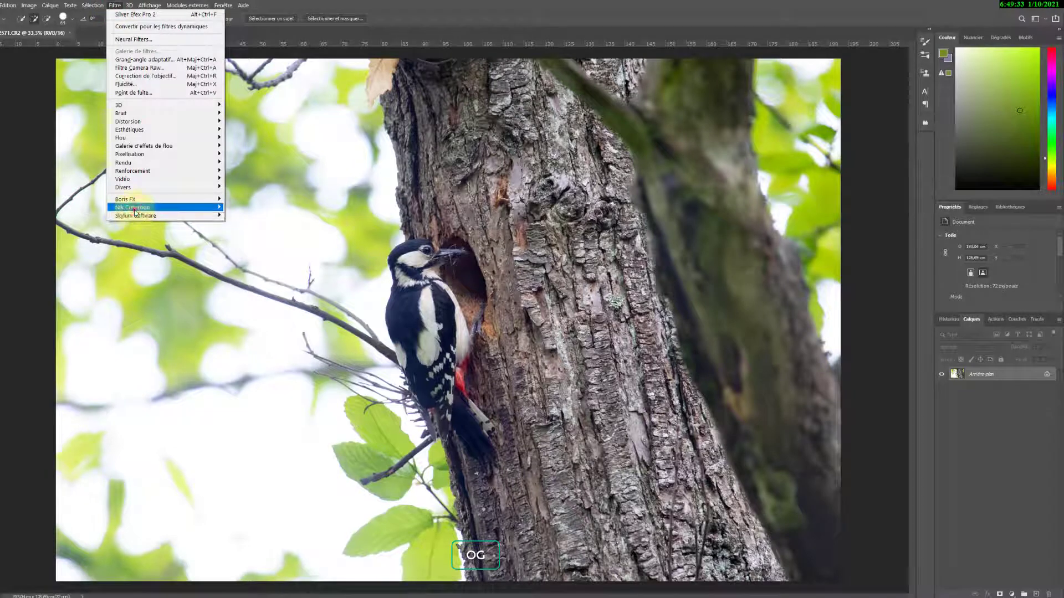
{"action": "mouse_move", "coordinate": [135, 207]}
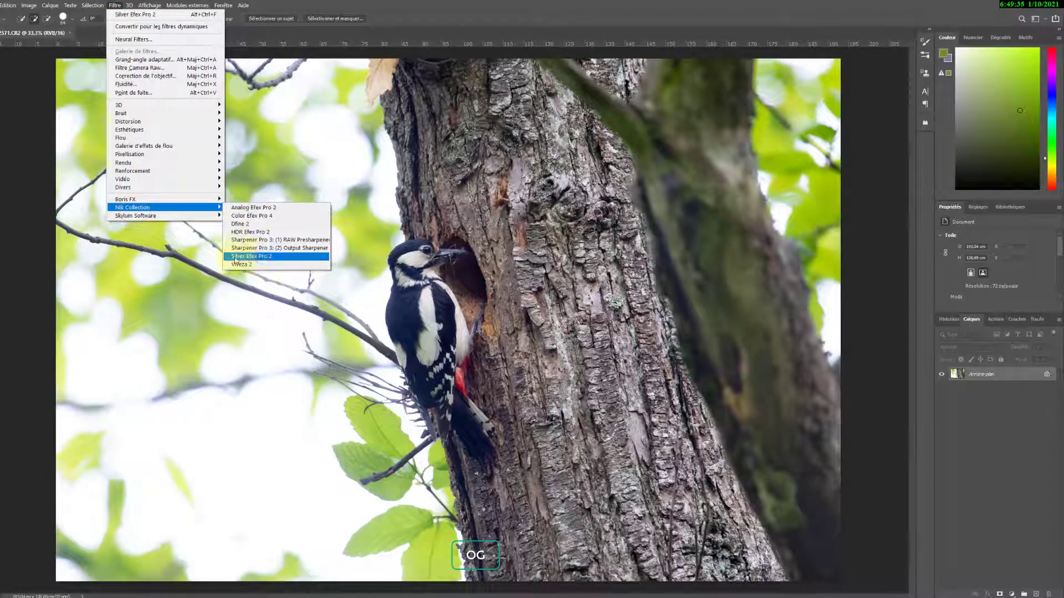
{"action": "left_click", "coordinate": [258, 257]}
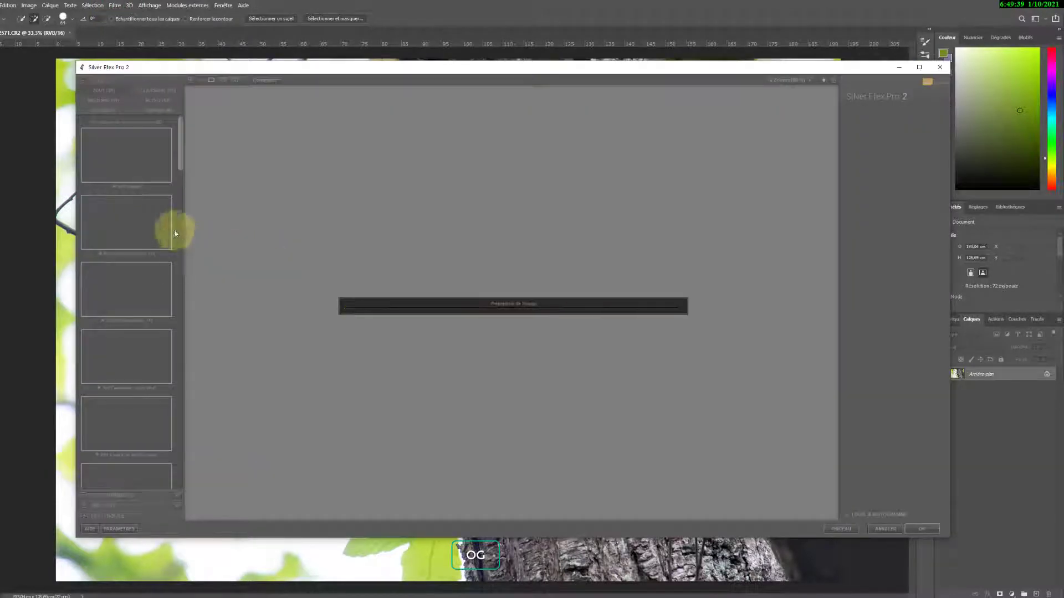
{"action": "left_click", "coordinate": [134, 291]}
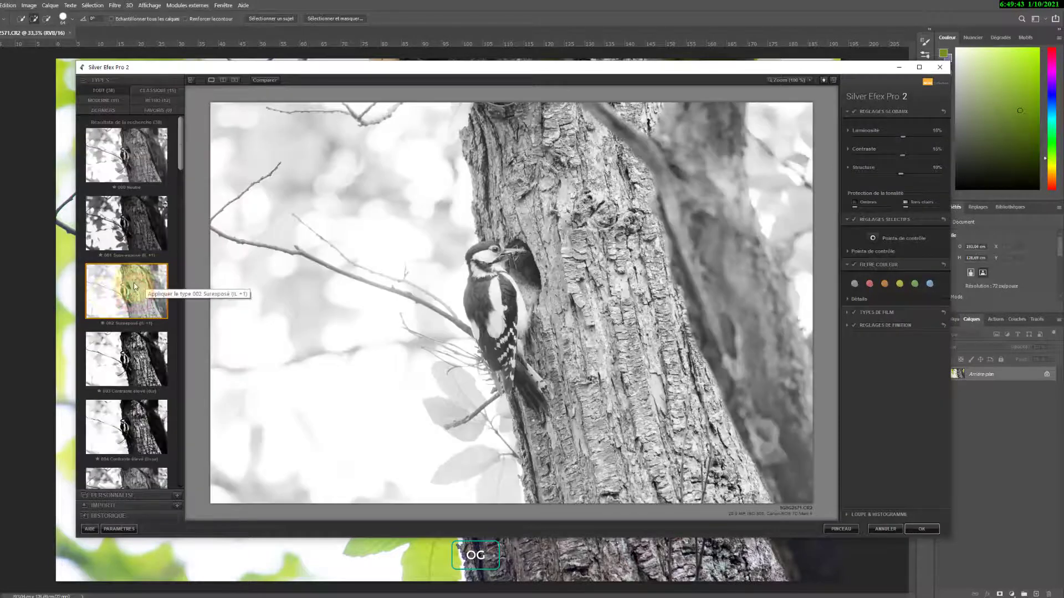
{"action": "left_click", "coordinate": [909, 529]}
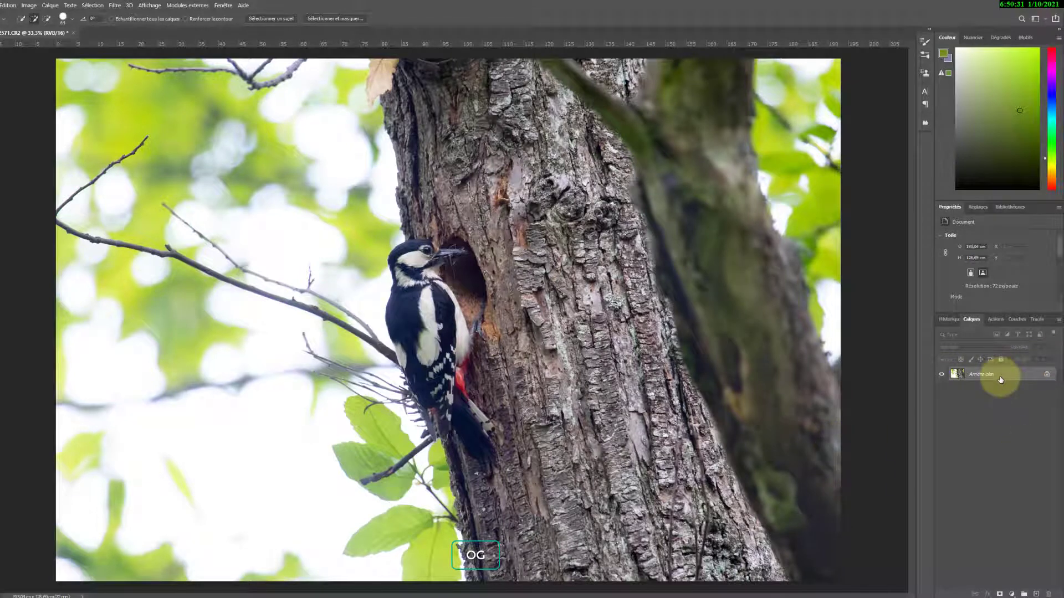
Unlock the background layer and try to apply the 002 Surexposé preset of Silver Efex Pro 2 to it.
{"action": "left_click", "coordinate": [1046, 374]}
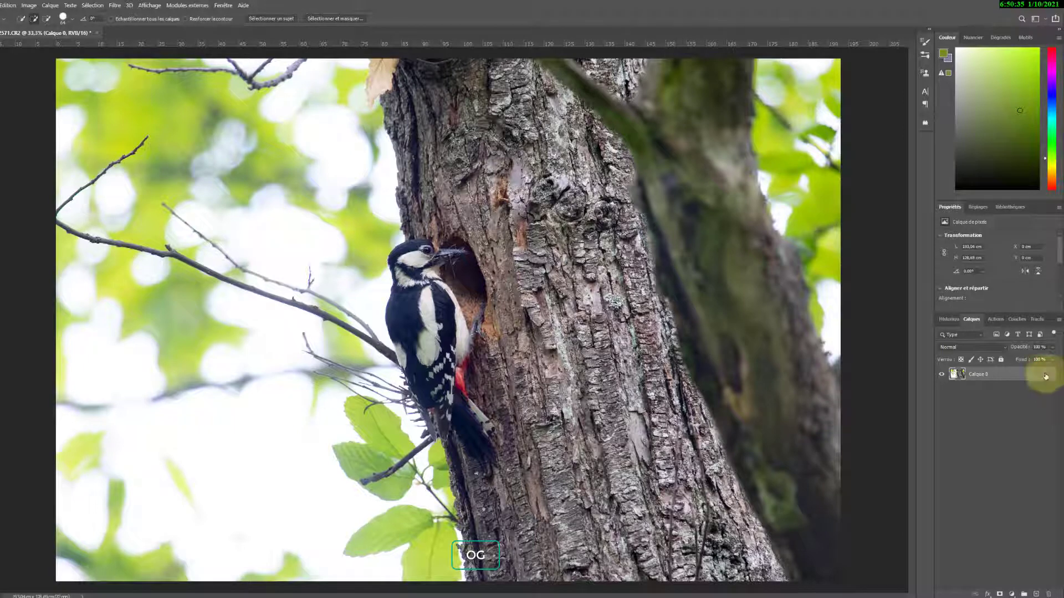
{"action": "left_click", "coordinate": [115, 5]}
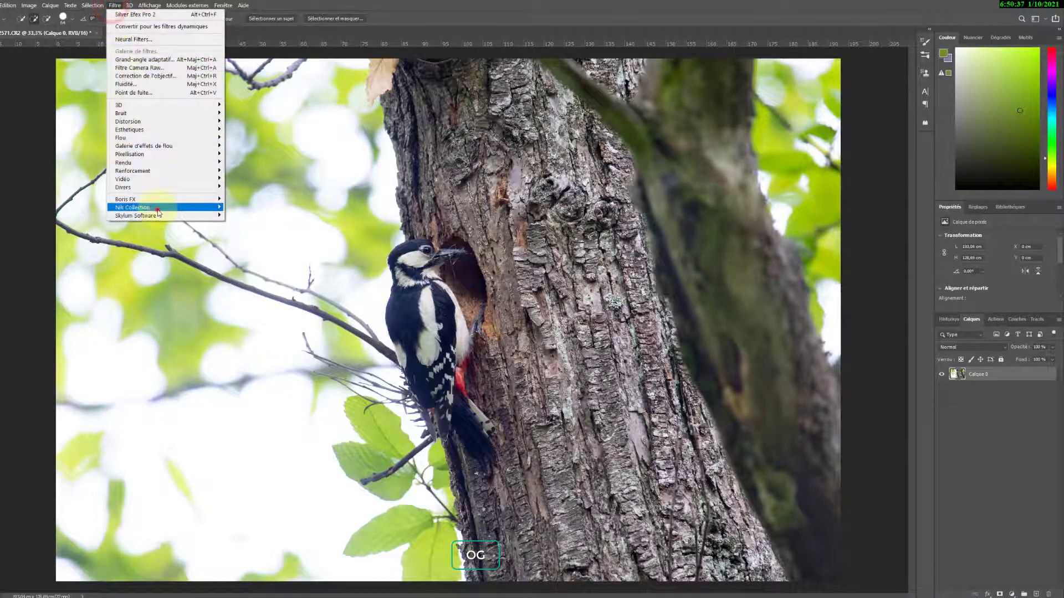
{"action": "left_click", "coordinate": [157, 208]}
{"action": "left_click", "coordinate": [261, 256]}
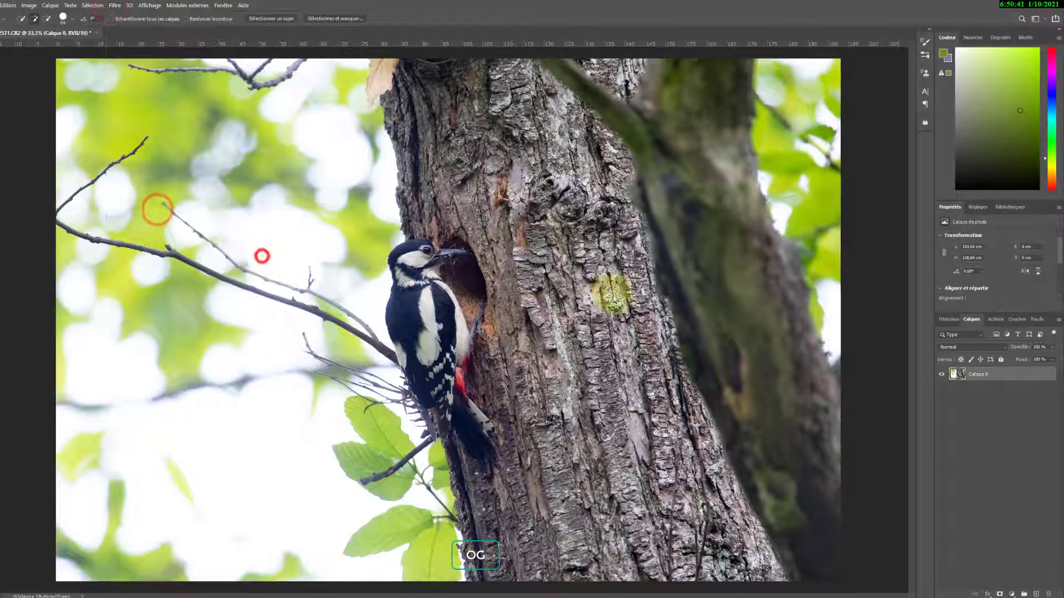
{"action": "left_click", "coordinate": [140, 274]}
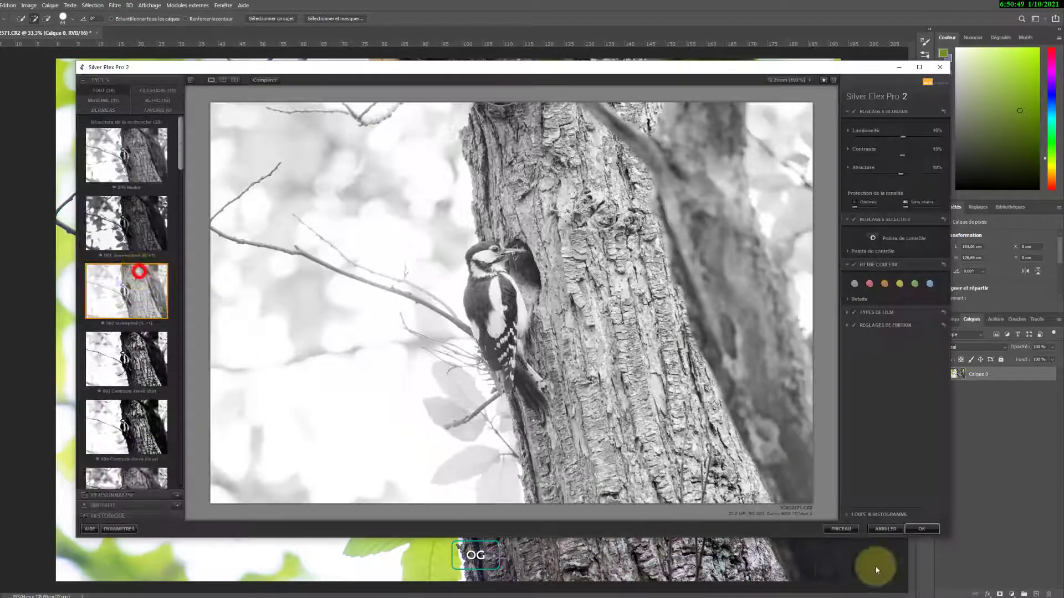
{"action": "left_click", "coordinate": [921, 529]}
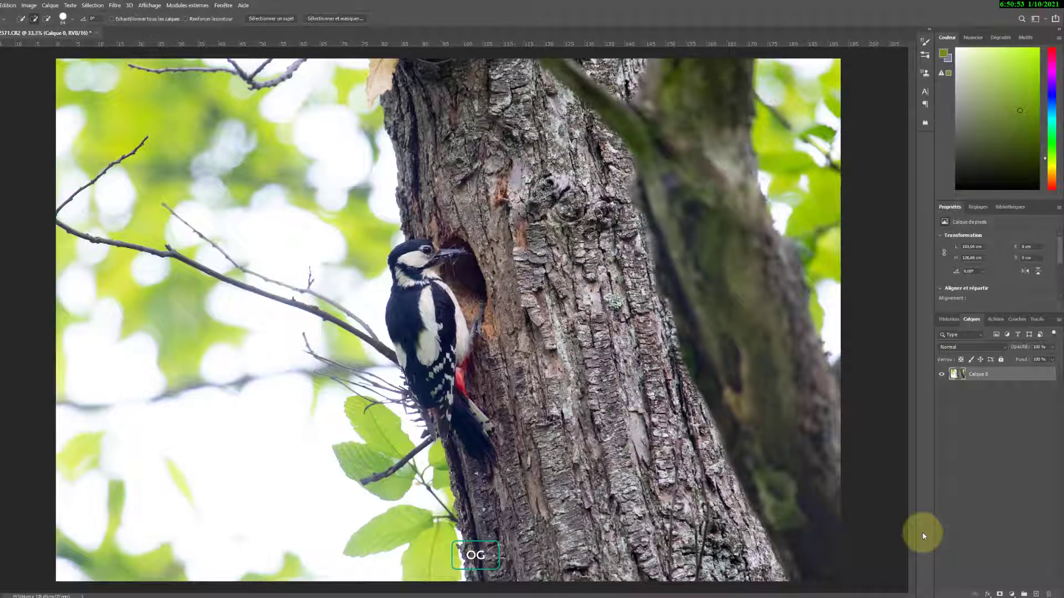
Convert the image's colour depth to 8 bits per channel.
{"action": "left_click", "coordinate": [29, 5]}
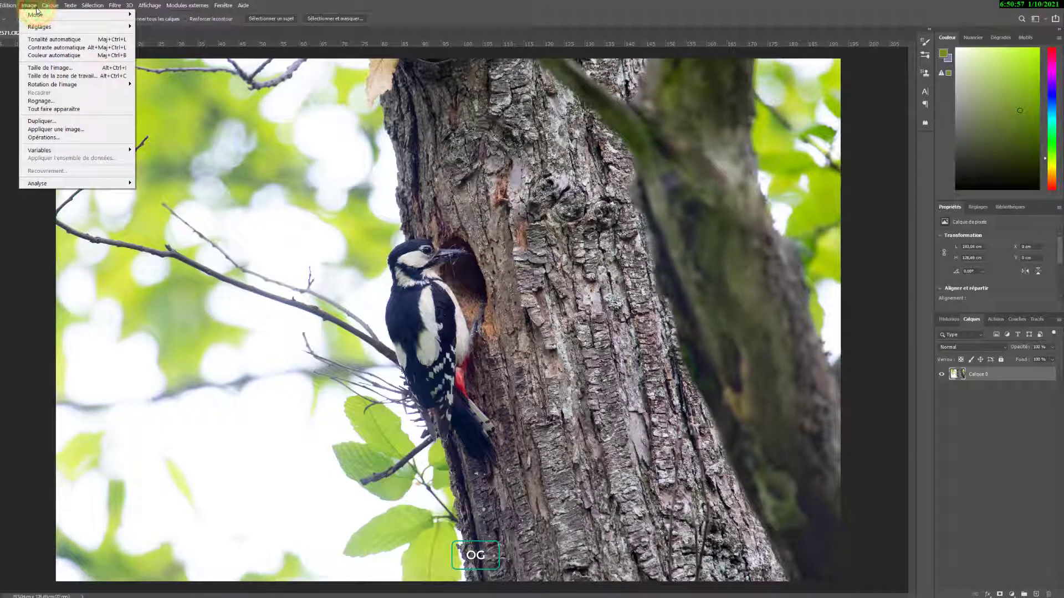
{"action": "mouse_move", "coordinate": [36, 14]}
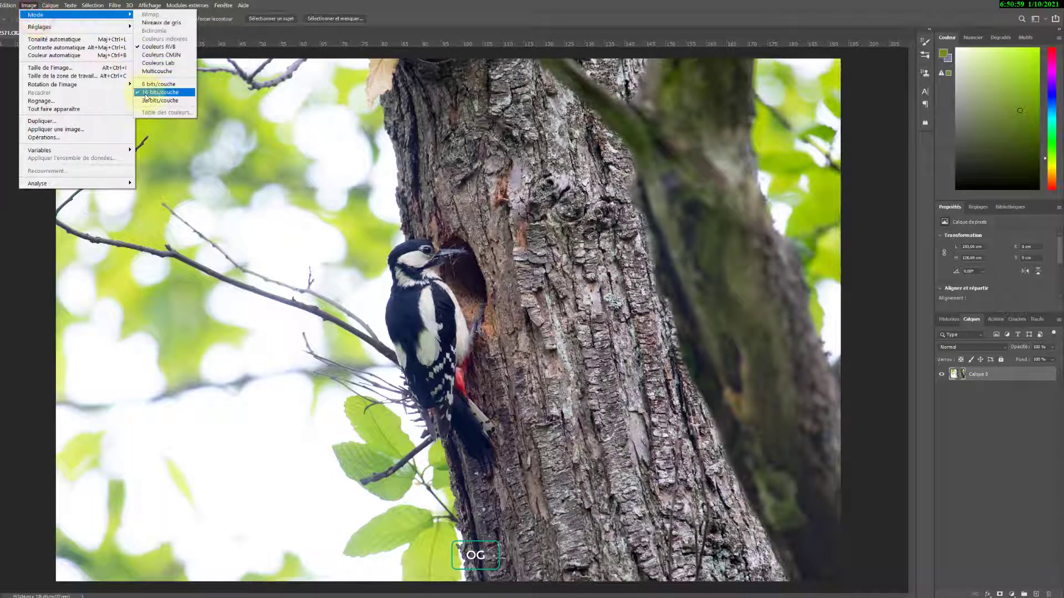
{"action": "left_click", "coordinate": [158, 85]}
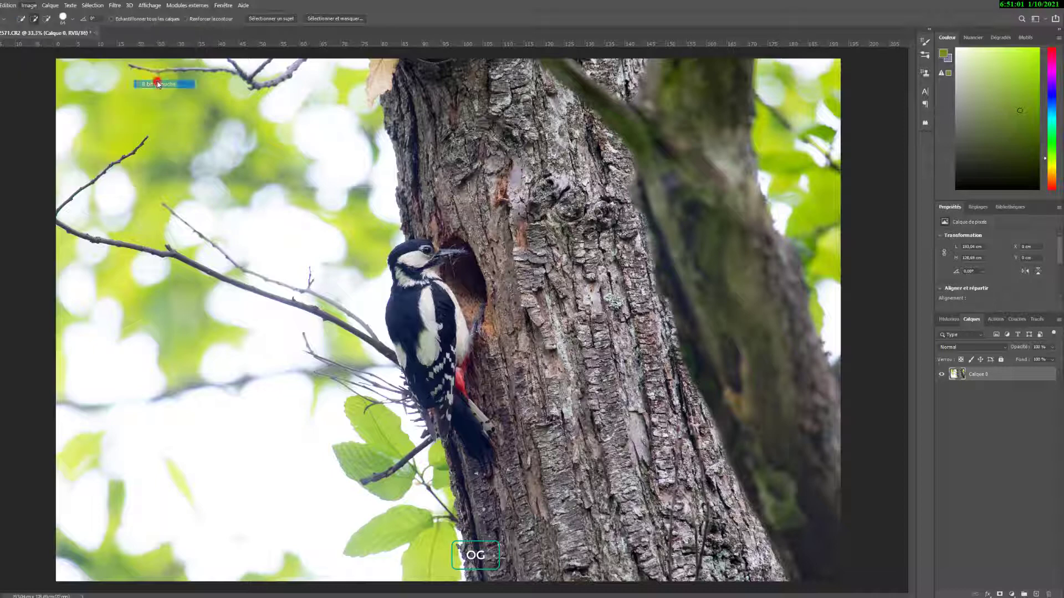
Try to apply Silver Efex Pro 2's 002 Surexposé preset to the only layer of the 8-bit image.
{"action": "left_click", "coordinate": [115, 6]}
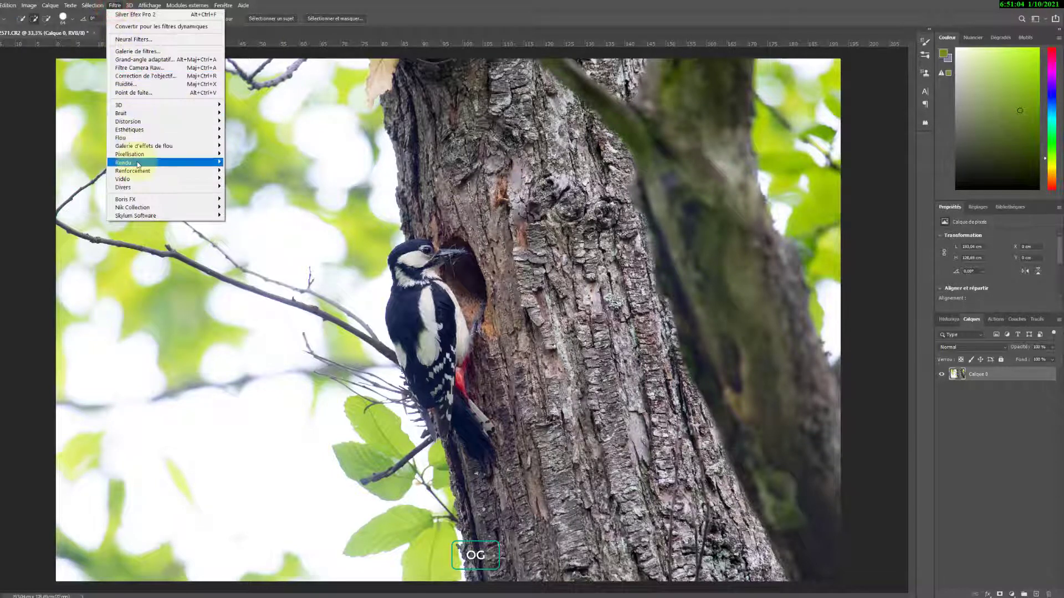
{"action": "mouse_move", "coordinate": [136, 208]}
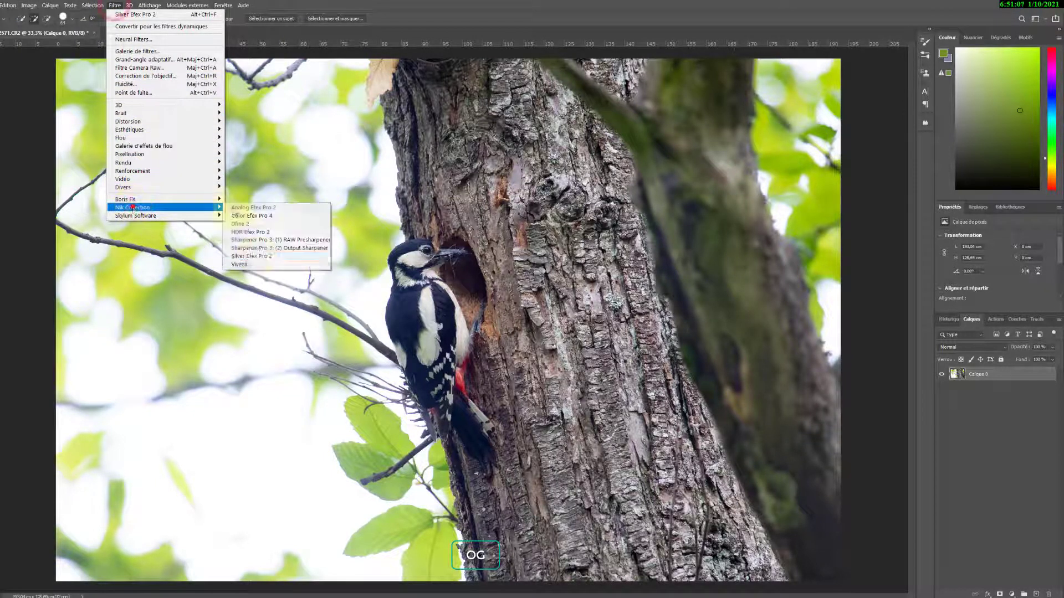
{"action": "left_click", "coordinate": [254, 251]}
{"action": "left_click", "coordinate": [157, 279]}
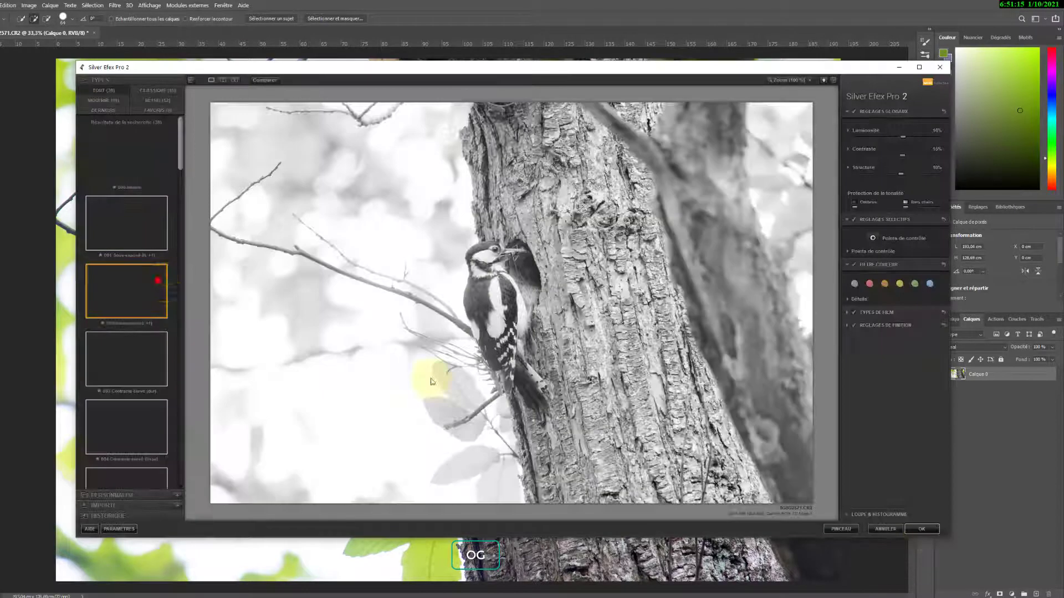
{"action": "left_click", "coordinate": [923, 529]}
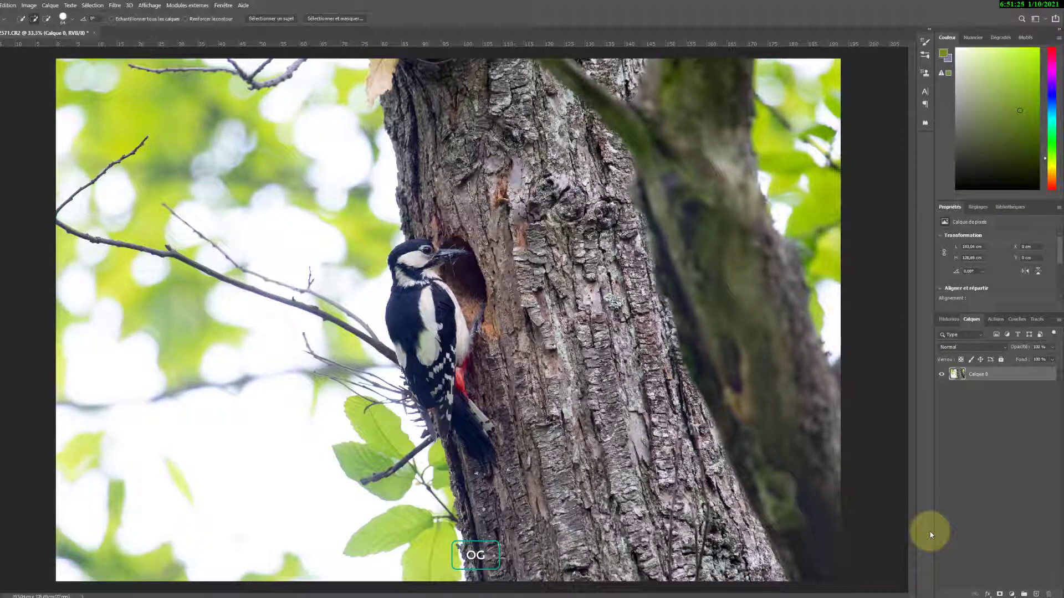
Duplicate the photo layer and select the 002 Surexposé preset for the copy in Silver Efex Pro 2.
{"action": "key", "text": "ctrl+j"}
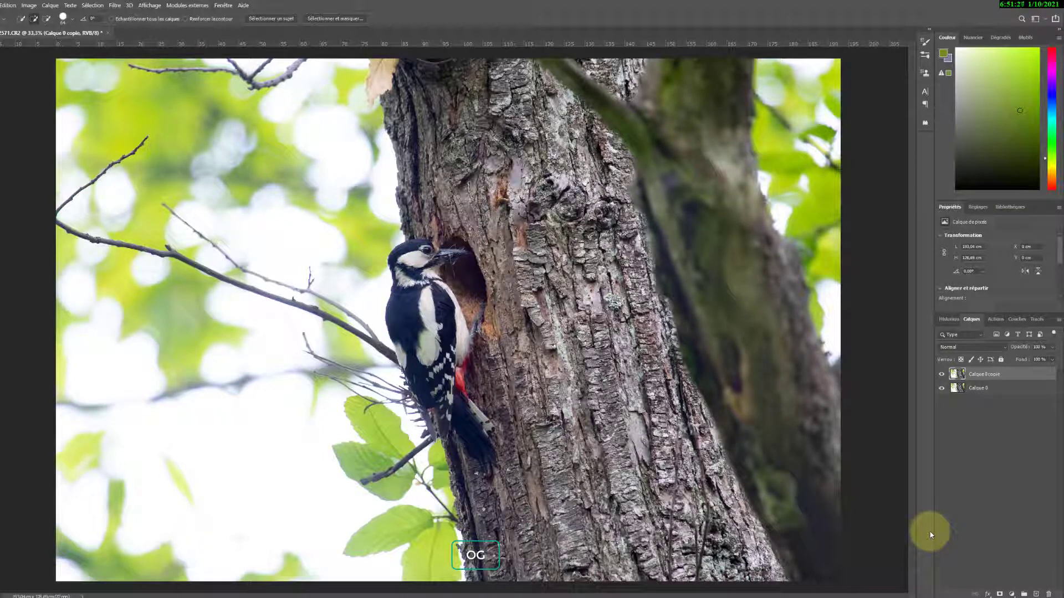
{"action": "left_click", "coordinate": [114, 5]}
{"action": "left_click", "coordinate": [166, 207]}
{"action": "left_click", "coordinate": [244, 254]}
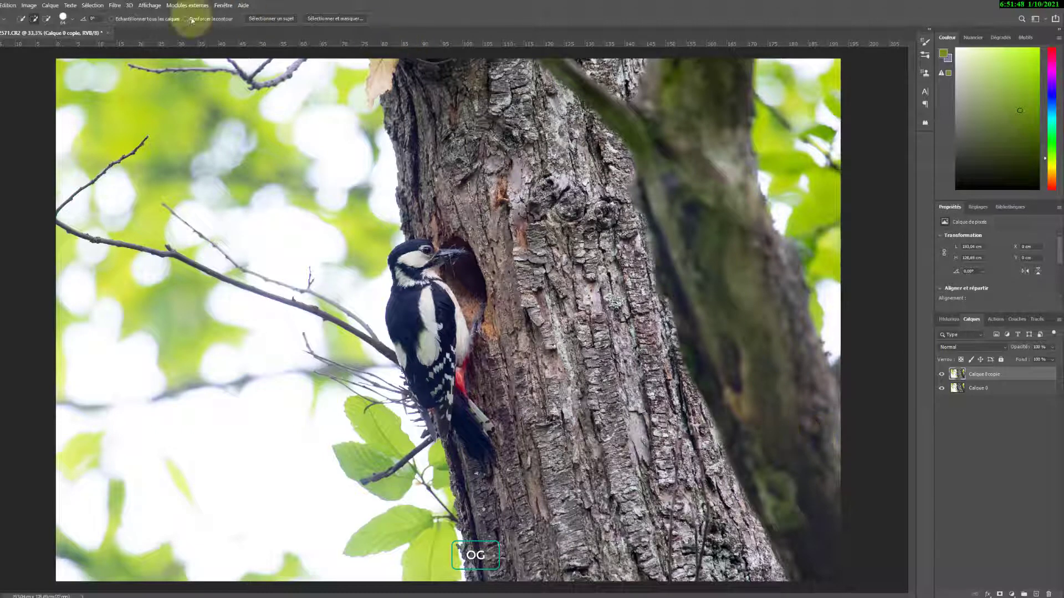
{"action": "left_click", "coordinate": [115, 5]}
{"action": "mouse_move", "coordinate": [139, 208]}
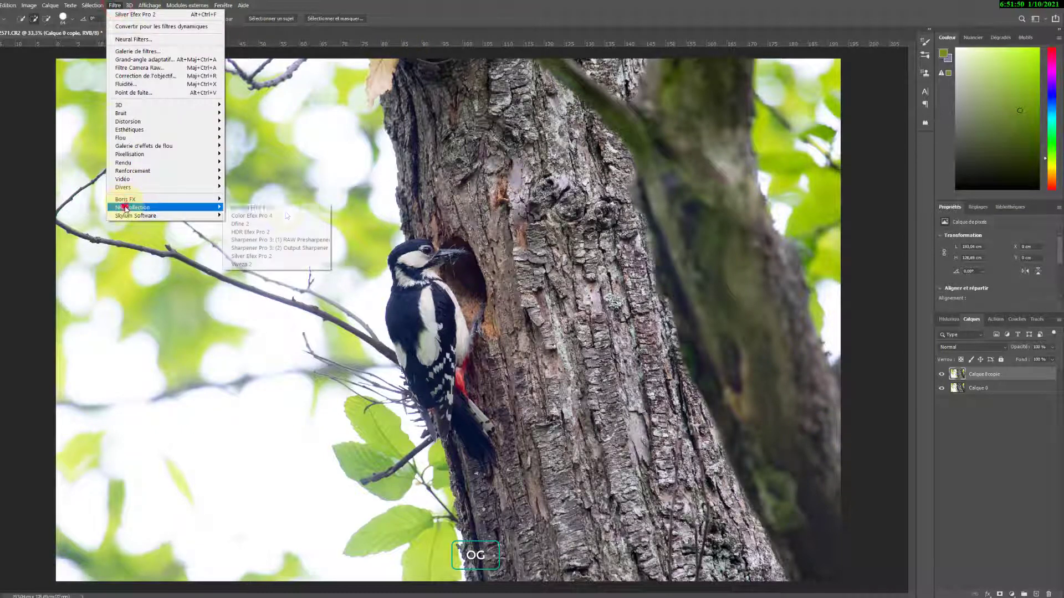
{"action": "left_click", "coordinate": [276, 257]}
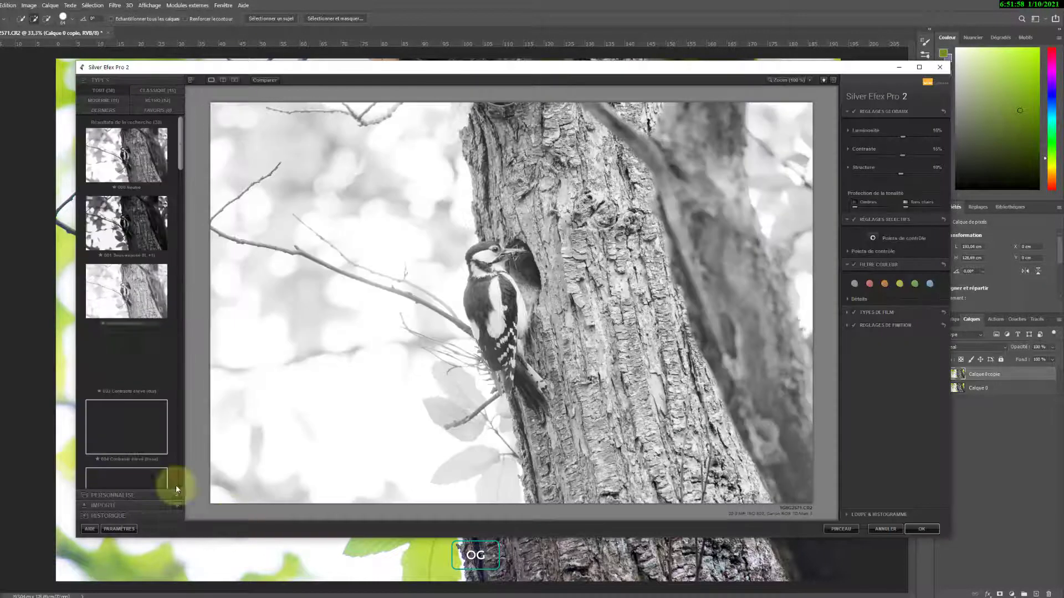
{"action": "left_click", "coordinate": [143, 288]}
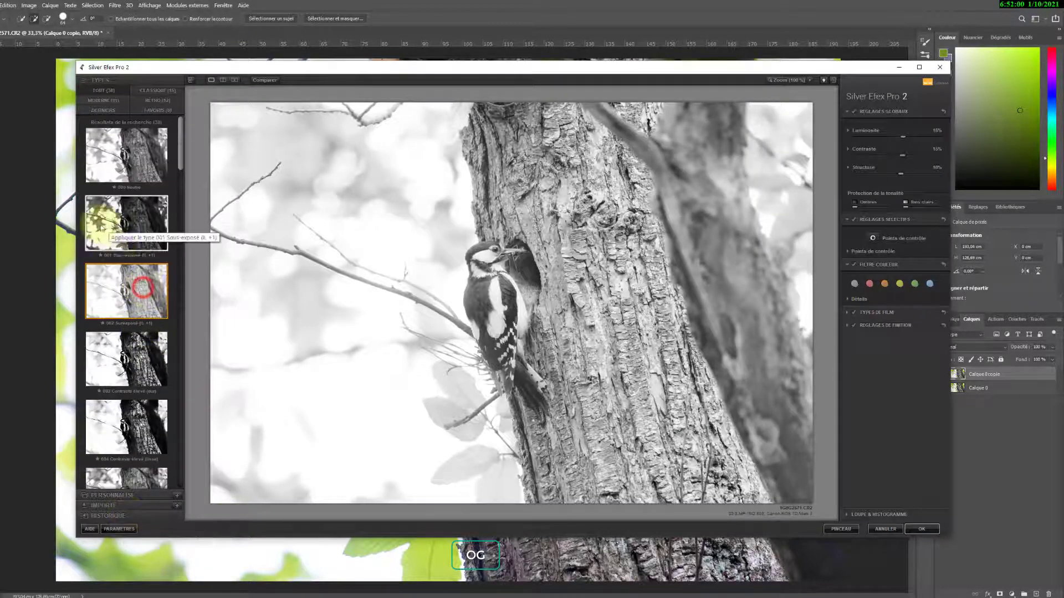
Set the plug-in's after-OK behaviour to "appliquer l'effet filtré au calque actuel" and apply the black-and-white effect.
{"action": "left_click", "coordinate": [119, 530]}
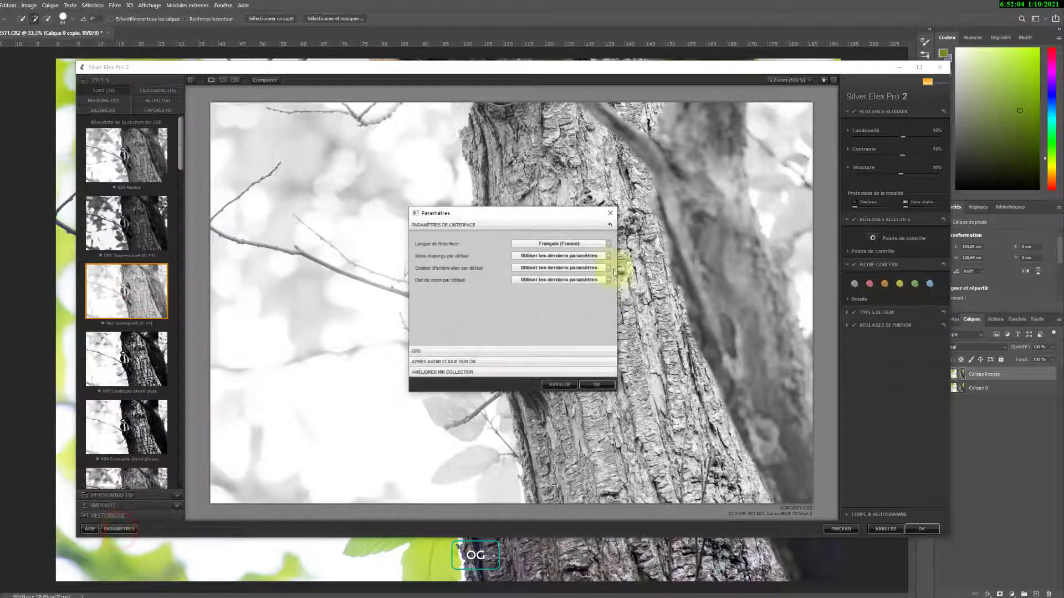
{"action": "left_click", "coordinate": [468, 362]}
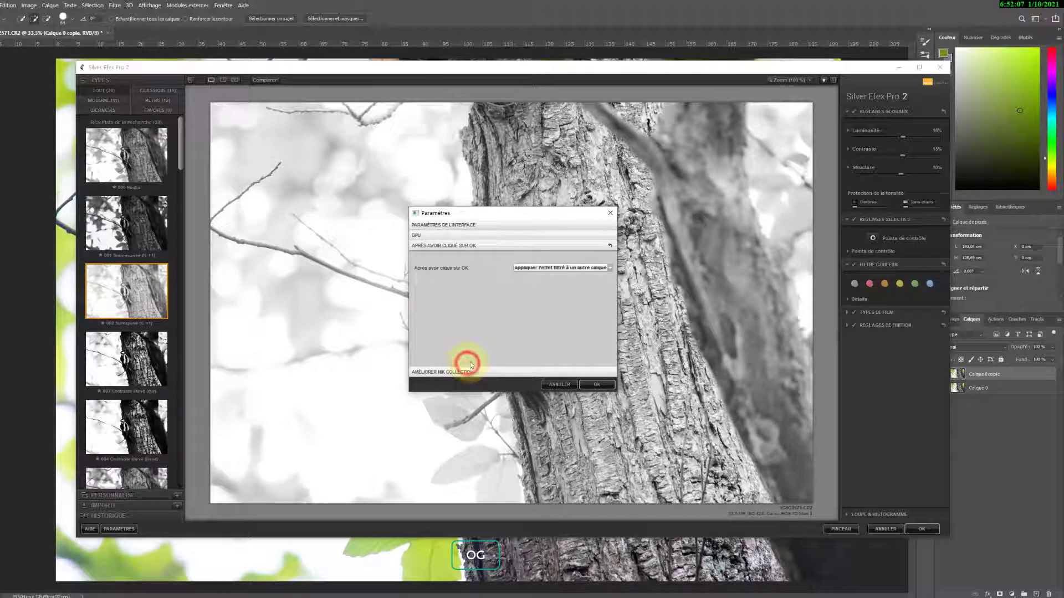
{"action": "left_click", "coordinate": [580, 269]}
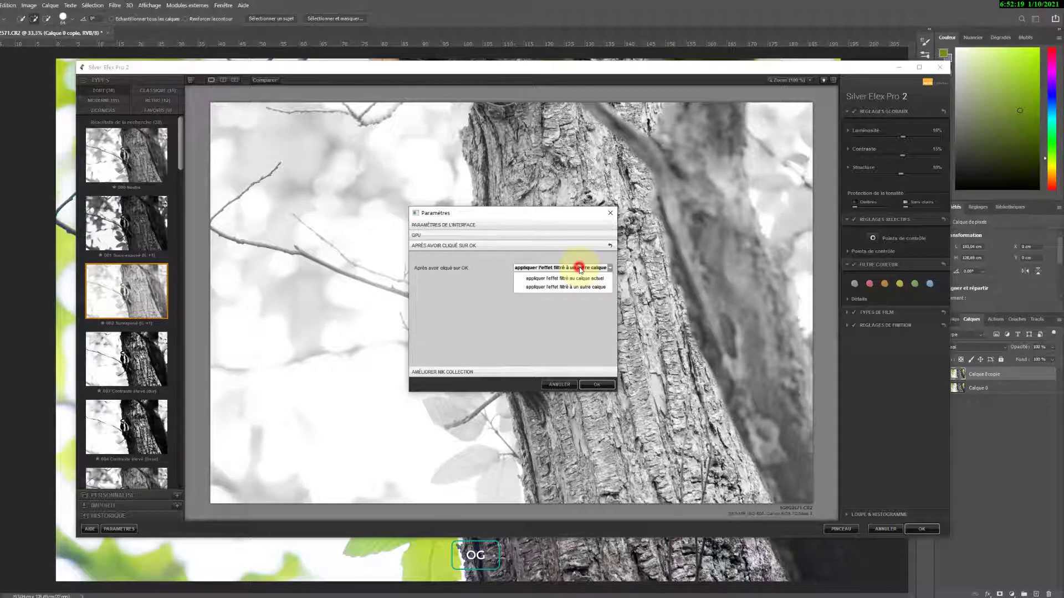
{"action": "left_click", "coordinate": [548, 280]}
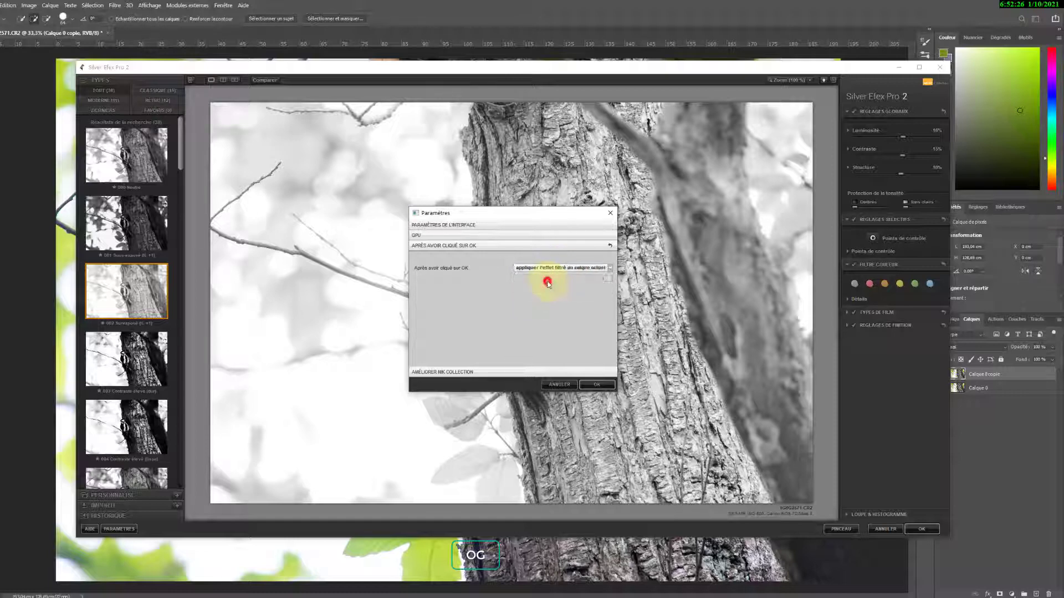
{"action": "left_click", "coordinate": [595, 384]}
{"action": "left_click", "coordinate": [921, 528]}
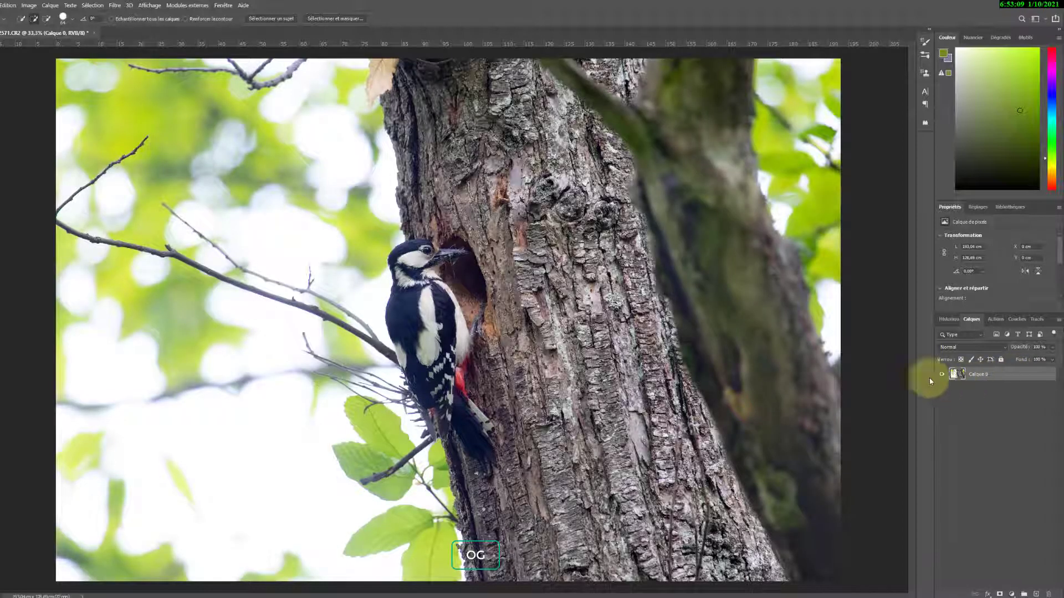
Duplicate the layer Calque 0, keeping the suggested name and the current document as destination.
{"action": "key", "text": "ctrl+j"}
{"action": "right_click", "coordinate": [962, 376]}
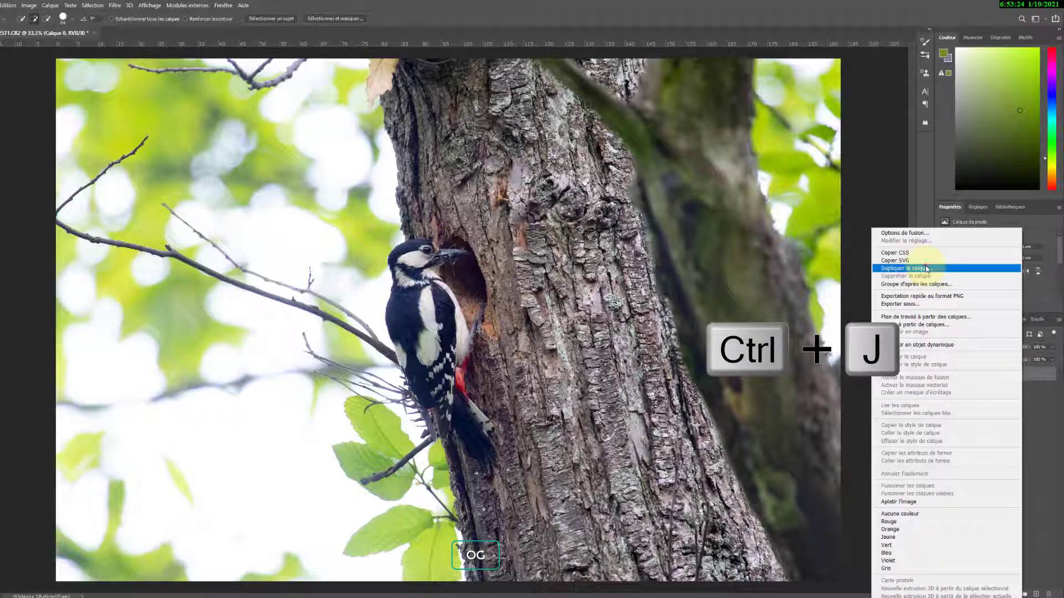
{"action": "left_click", "coordinate": [927, 269]}
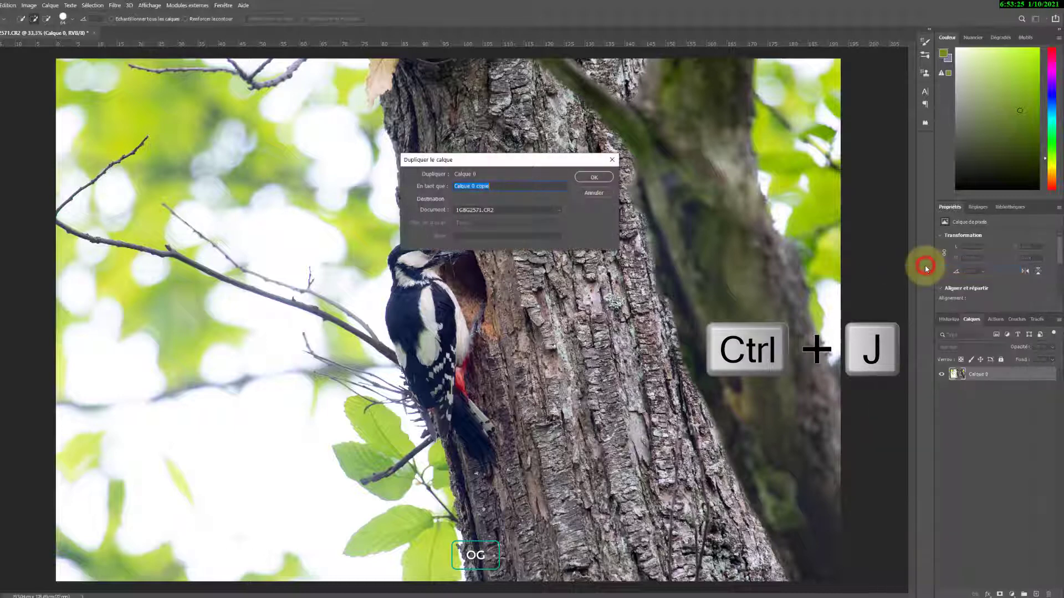
{"action": "left_click", "coordinate": [588, 181]}
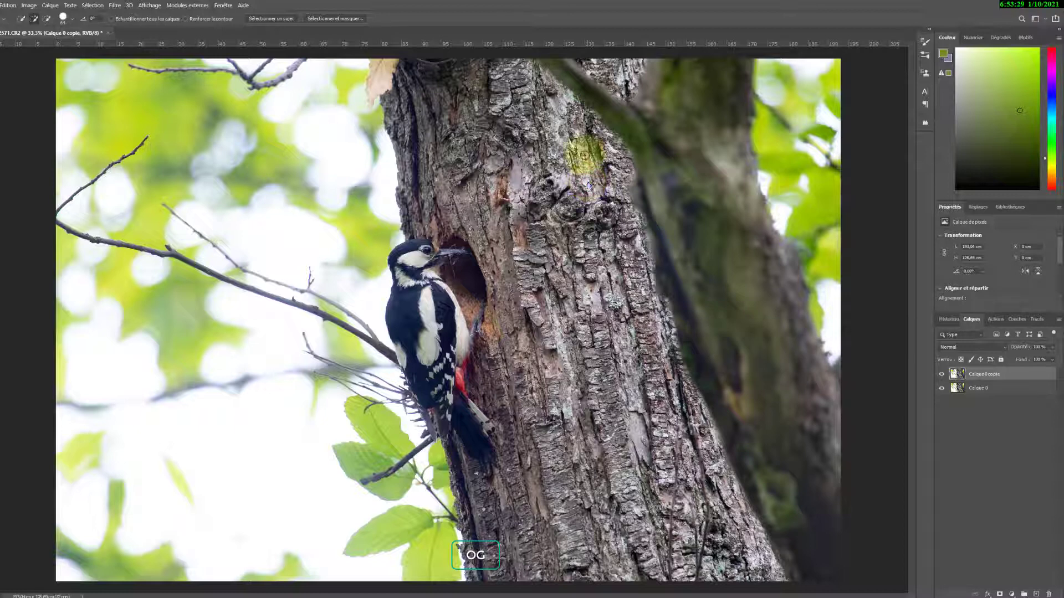
Run Silver Efex Pro 2 on the layer copy with the after-OK behaviour "appliquer l'effet filtré au calque actuel" and apply its black-and-white effect.
{"action": "left_click", "coordinate": [115, 6]}
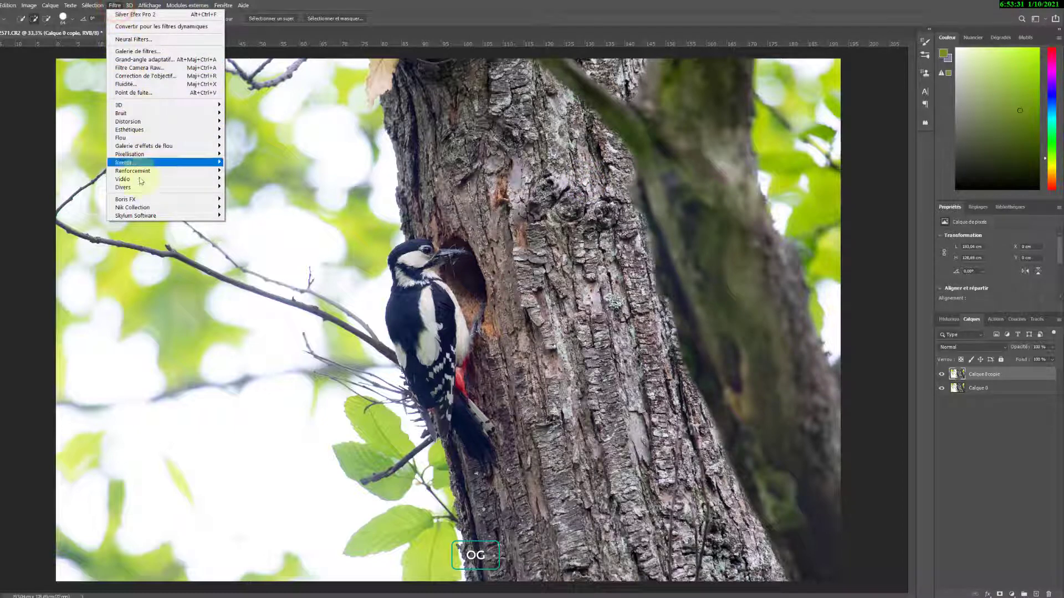
{"action": "left_click", "coordinate": [133, 207]}
{"action": "left_click", "coordinate": [273, 257]}
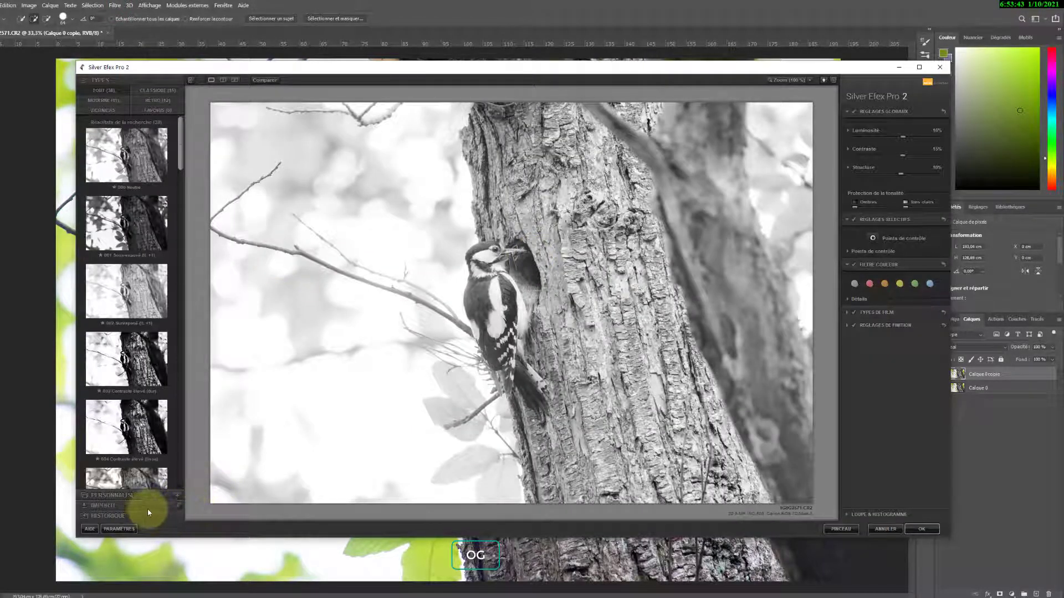
{"action": "left_click", "coordinate": [119, 529]}
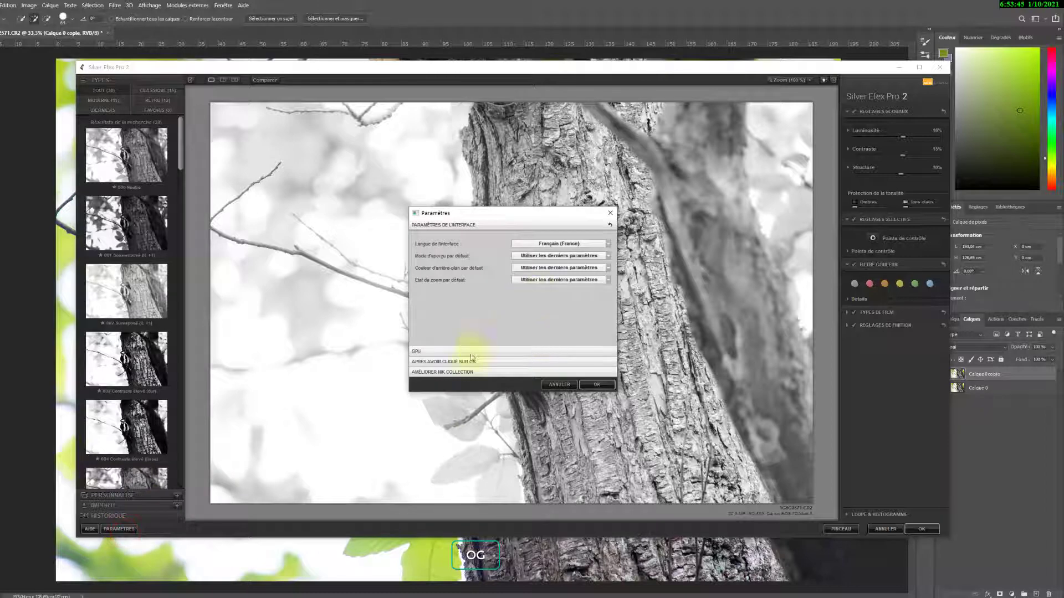
{"action": "left_click", "coordinate": [441, 363]}
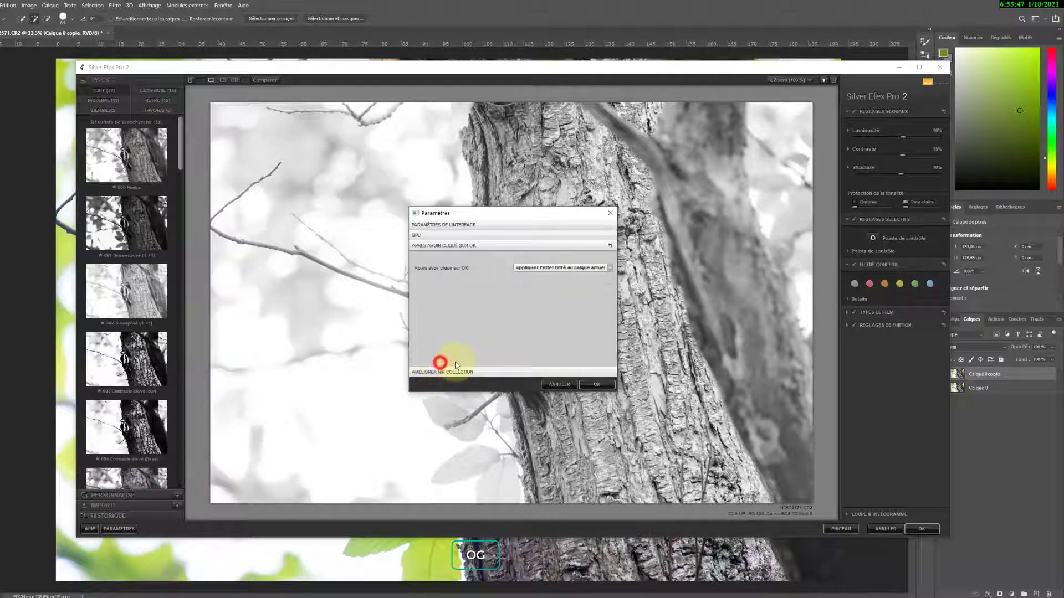
{"action": "left_click", "coordinate": [566, 267]}
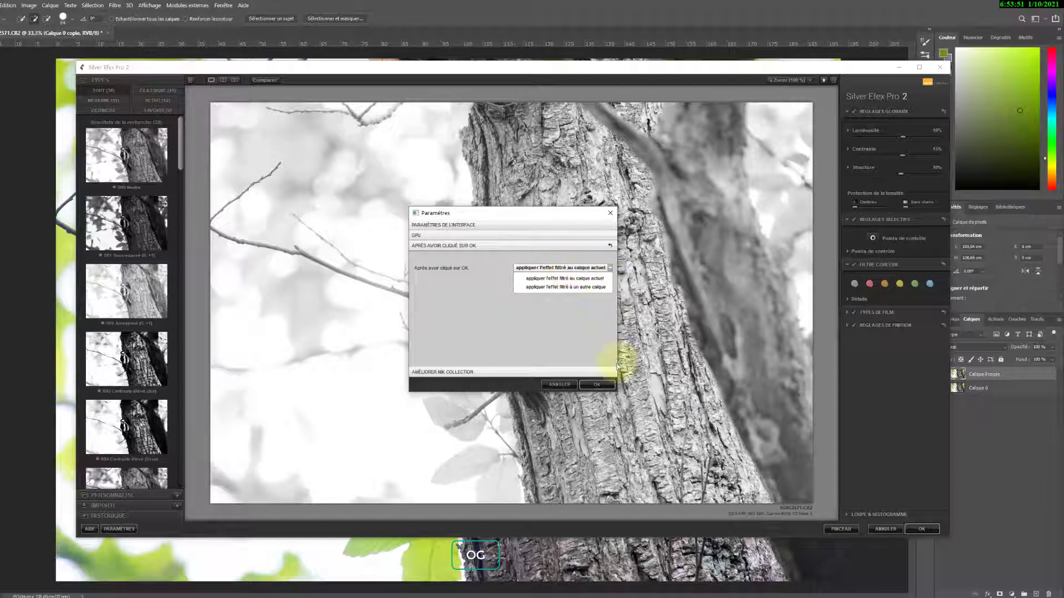
{"action": "left_click", "coordinate": [595, 384]}
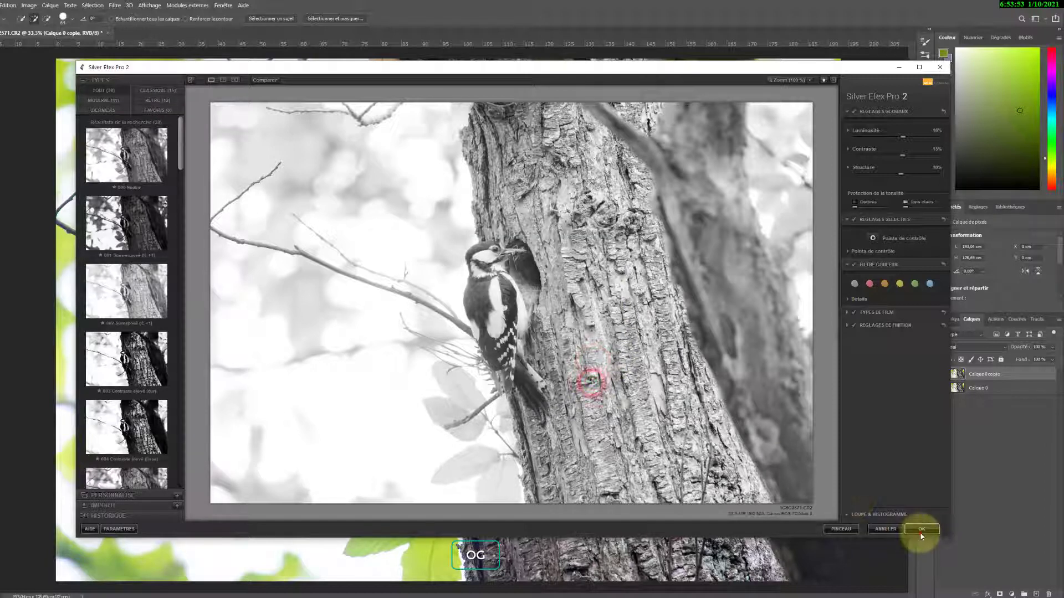
{"action": "left_click", "coordinate": [921, 530]}
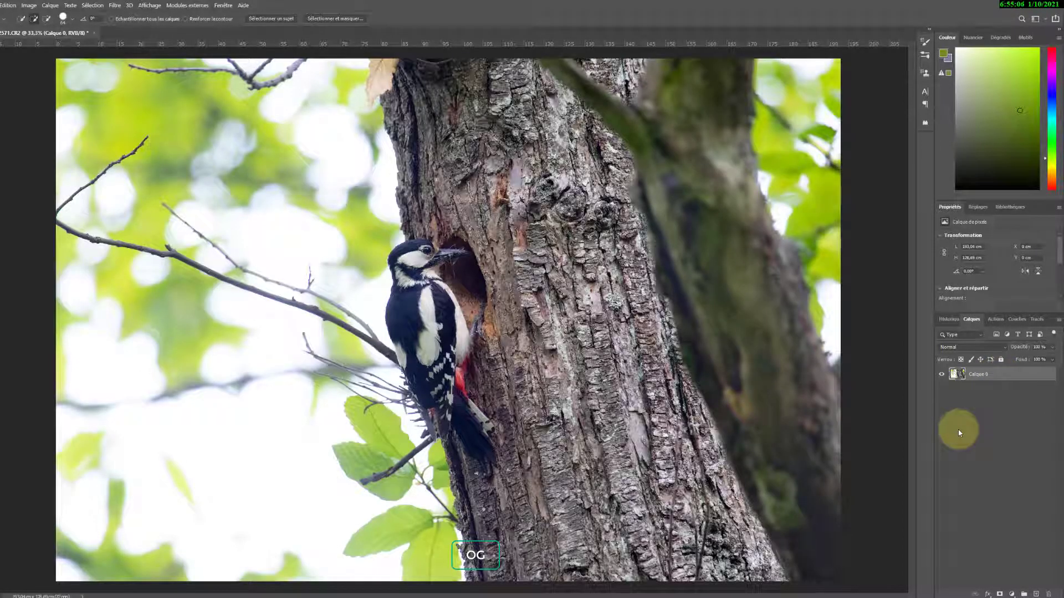
Convert the only layer, Calque 0, to a smart object and open it in Silver Efex Pro 2.
{"action": "right_click", "coordinate": [969, 375]}
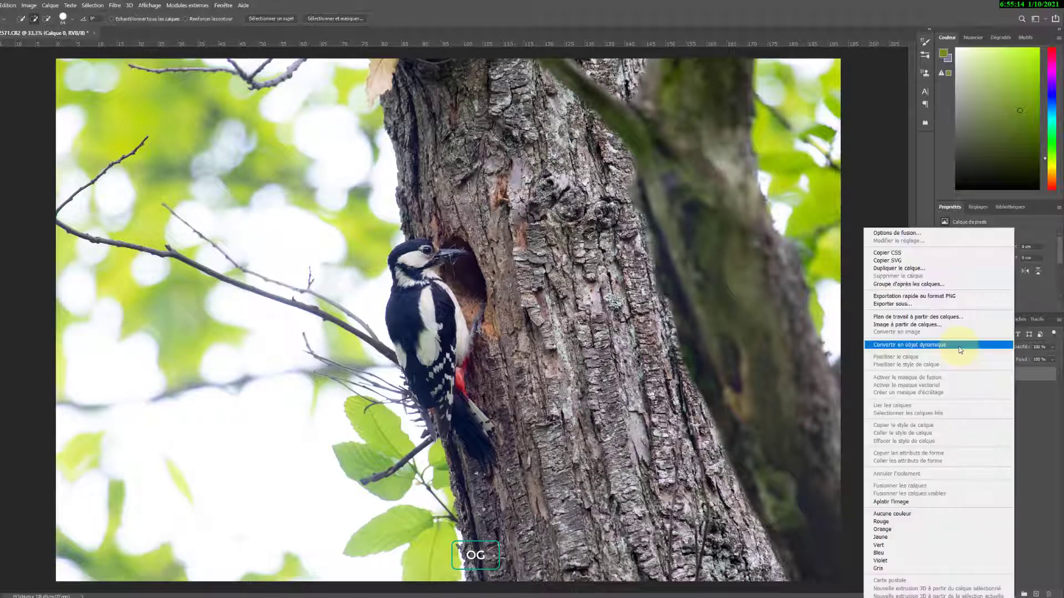
{"action": "left_click", "coordinate": [961, 350]}
{"action": "left_click", "coordinate": [115, 5]}
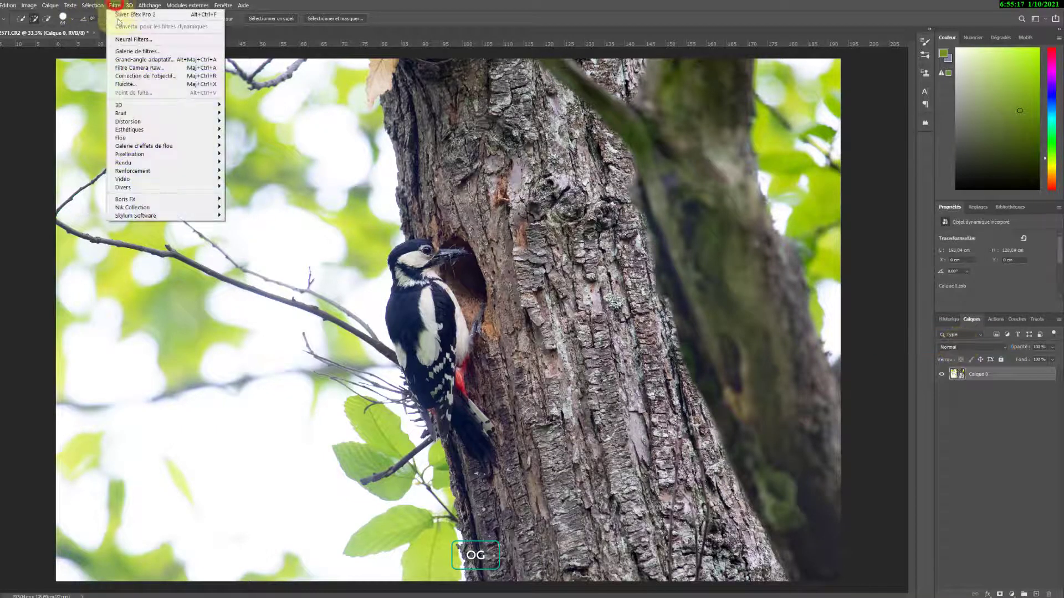
{"action": "mouse_move", "coordinate": [136, 208]}
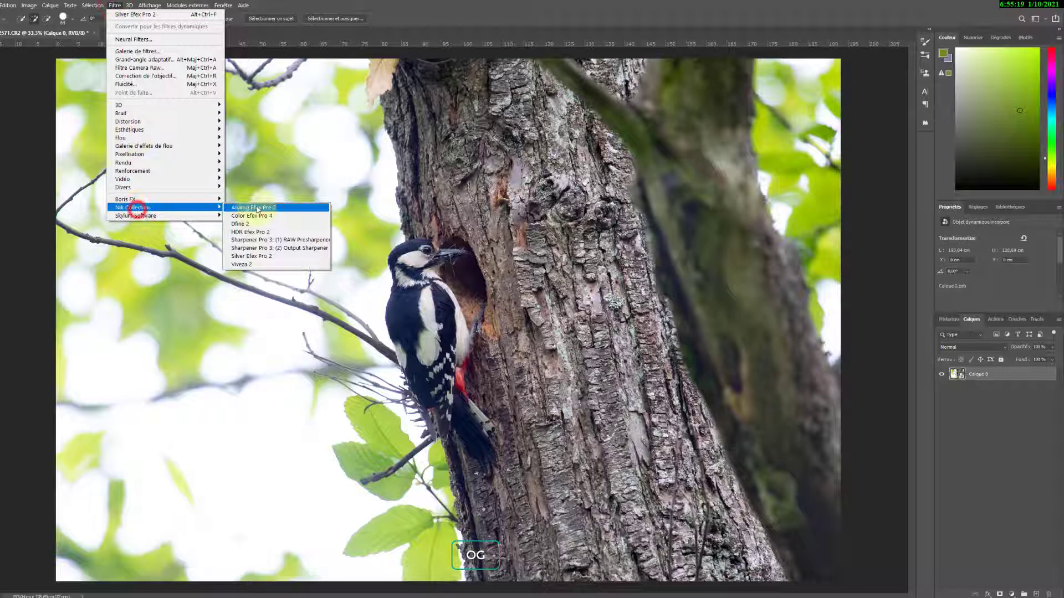
{"action": "left_click", "coordinate": [249, 258]}
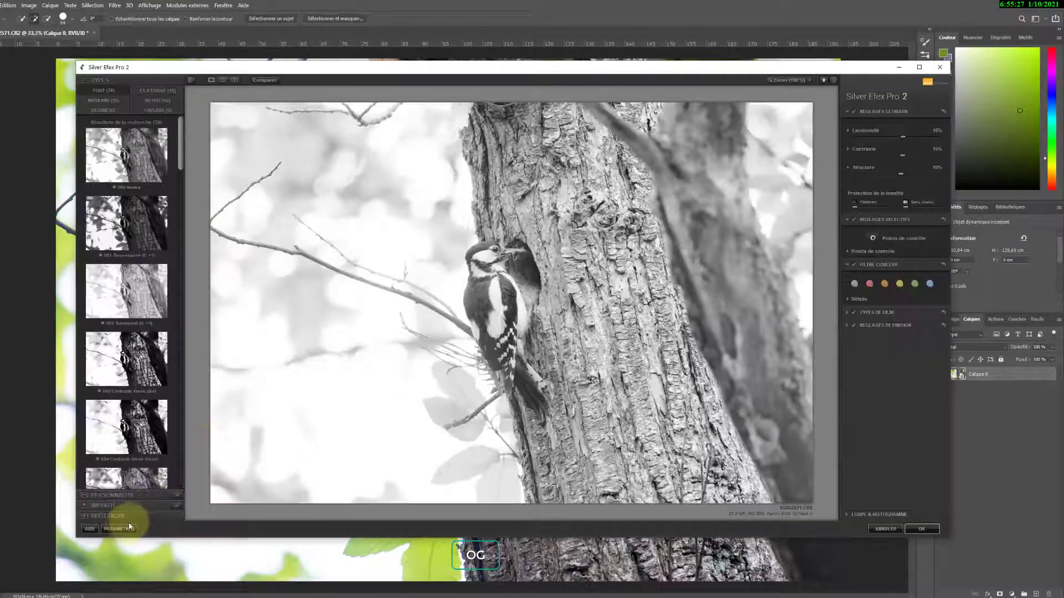
Set the plug-in's after-OK behaviour to "appliquer l'effet filtré à un autre calque" and apply the effect to the smart object.
{"action": "left_click", "coordinate": [120, 529]}
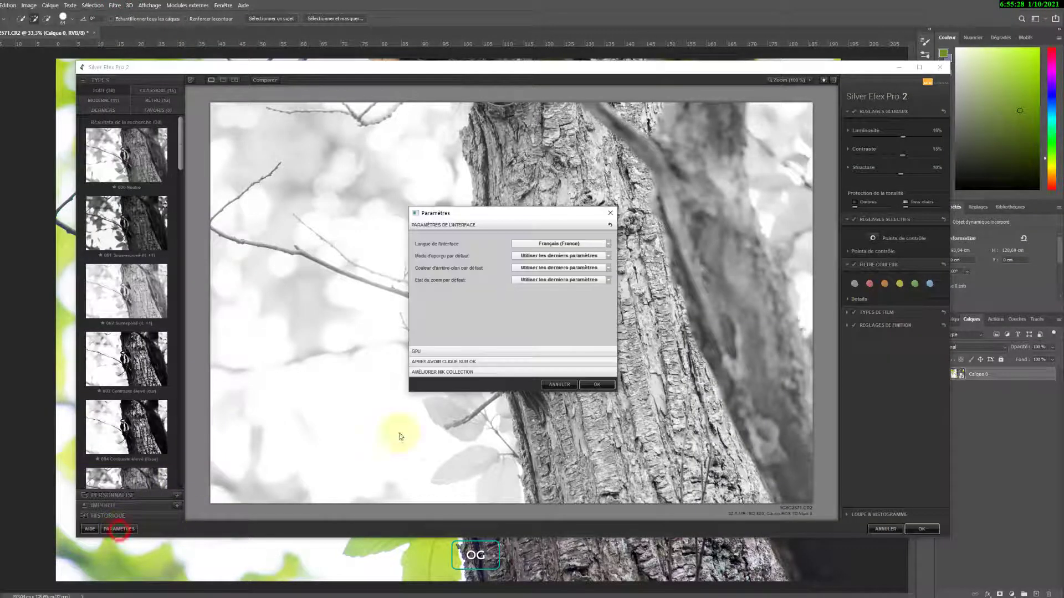
{"action": "left_click", "coordinate": [450, 362]}
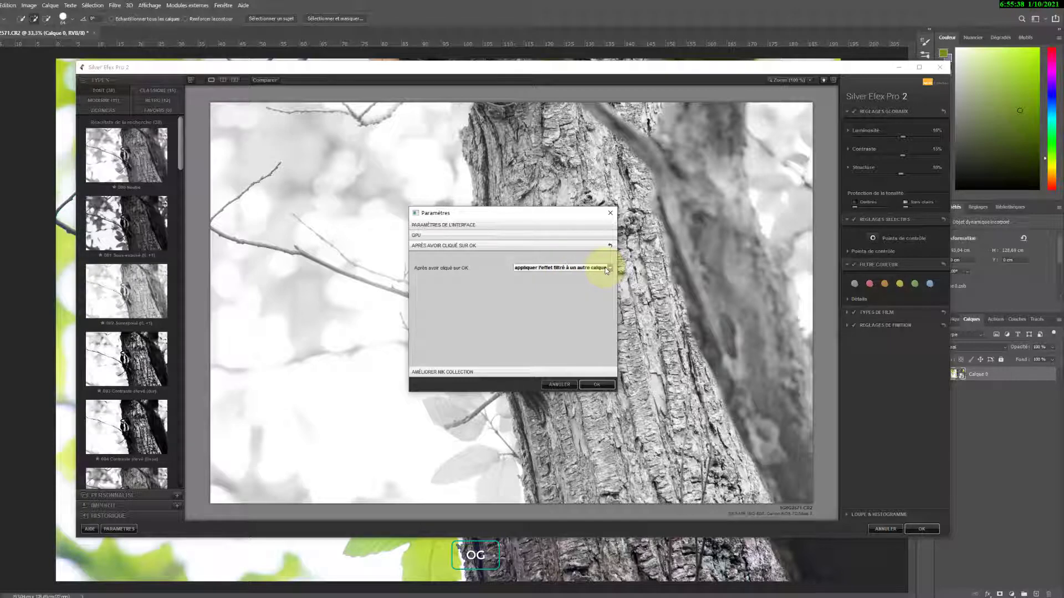
{"action": "left_click", "coordinate": [597, 385]}
{"action": "left_click", "coordinate": [920, 529]}
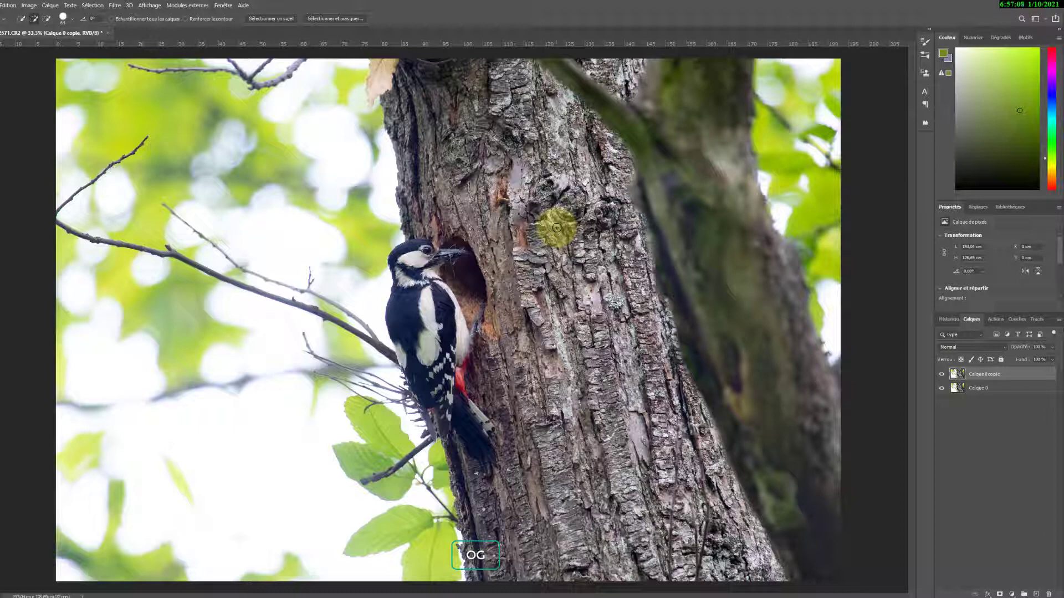
Open the duplicated photo layer in Silver Efex Pro 2 and select the 002 Surexposé preset.
{"action": "left_click", "coordinate": [115, 5]}
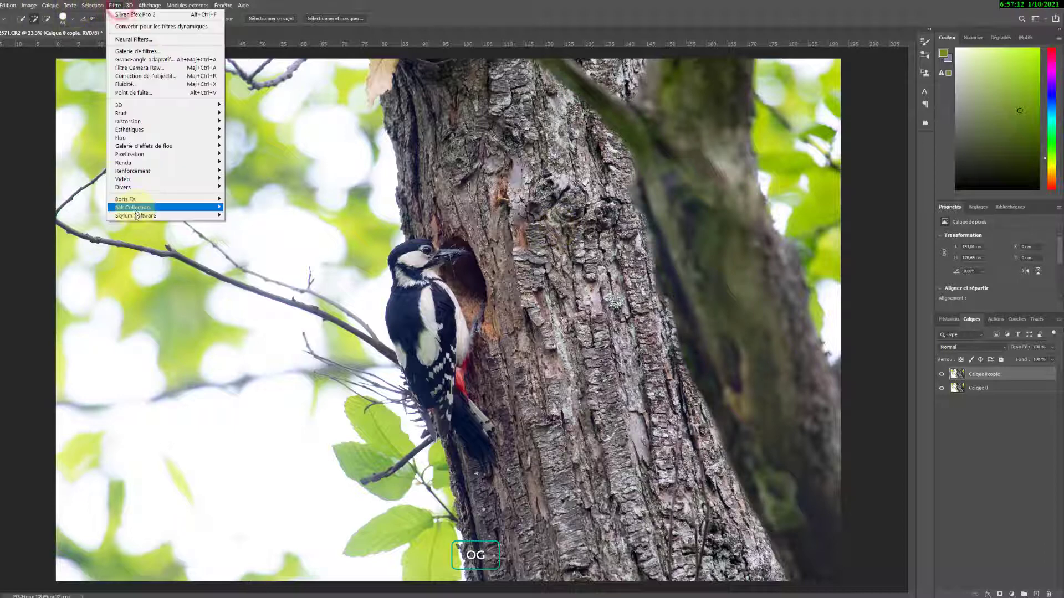
{"action": "mouse_move", "coordinate": [136, 212]}
{"action": "left_click", "coordinate": [242, 254]}
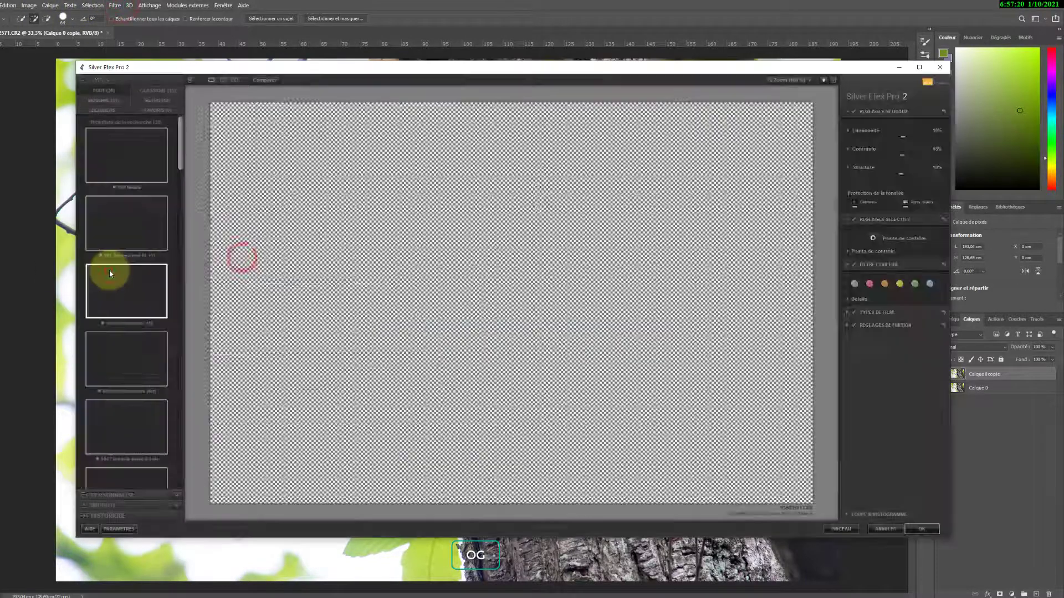
{"action": "left_click", "coordinate": [109, 271]}
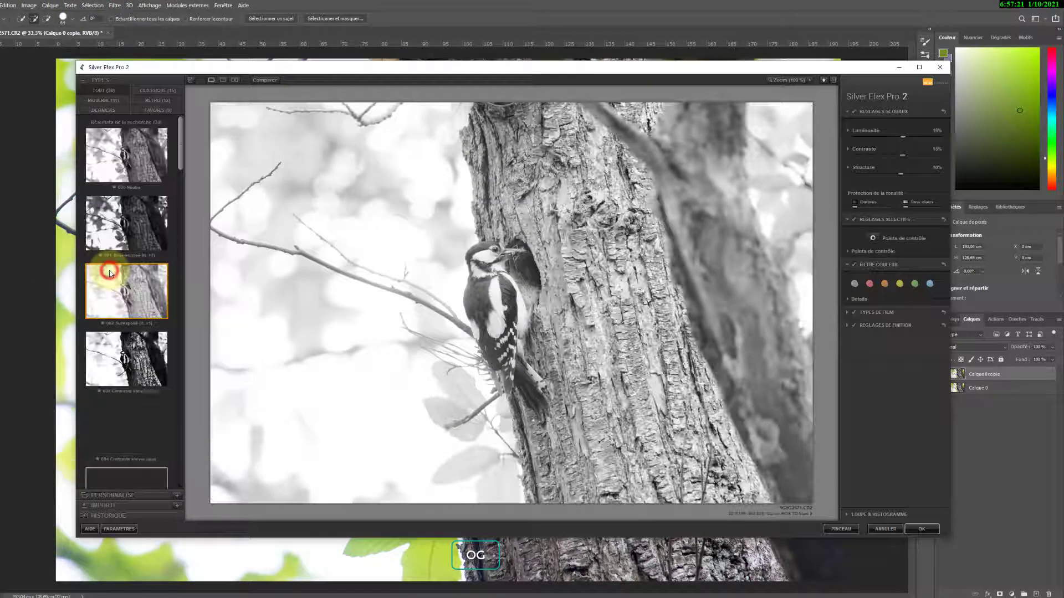
Switch the after-OK behaviour to "appliquer l'effet filtré au calque actuel" and apply the preset to the layer copy.
{"action": "left_click", "coordinate": [120, 530]}
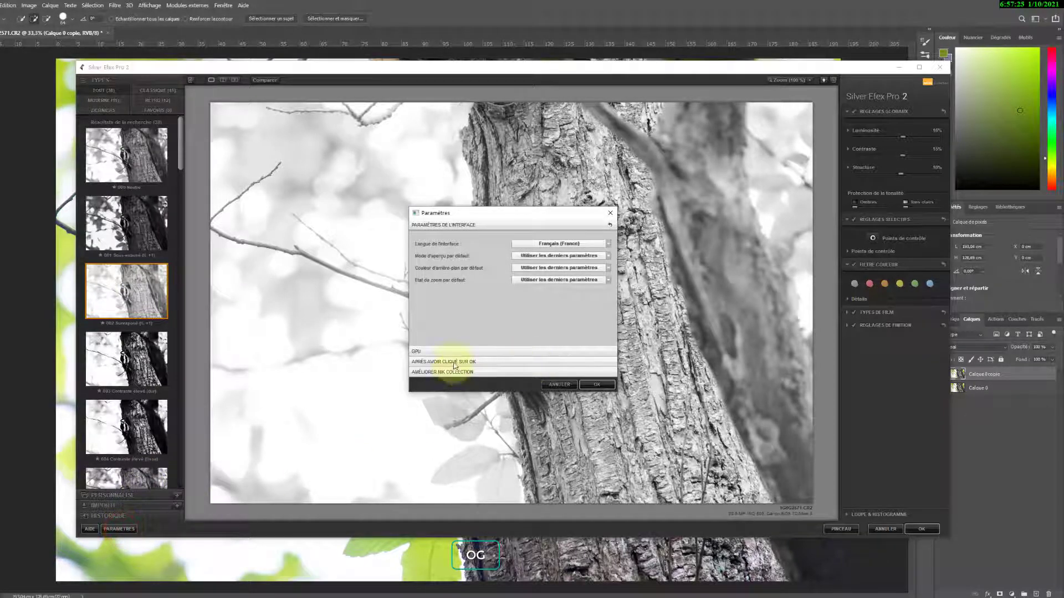
{"action": "left_click", "coordinate": [439, 363]}
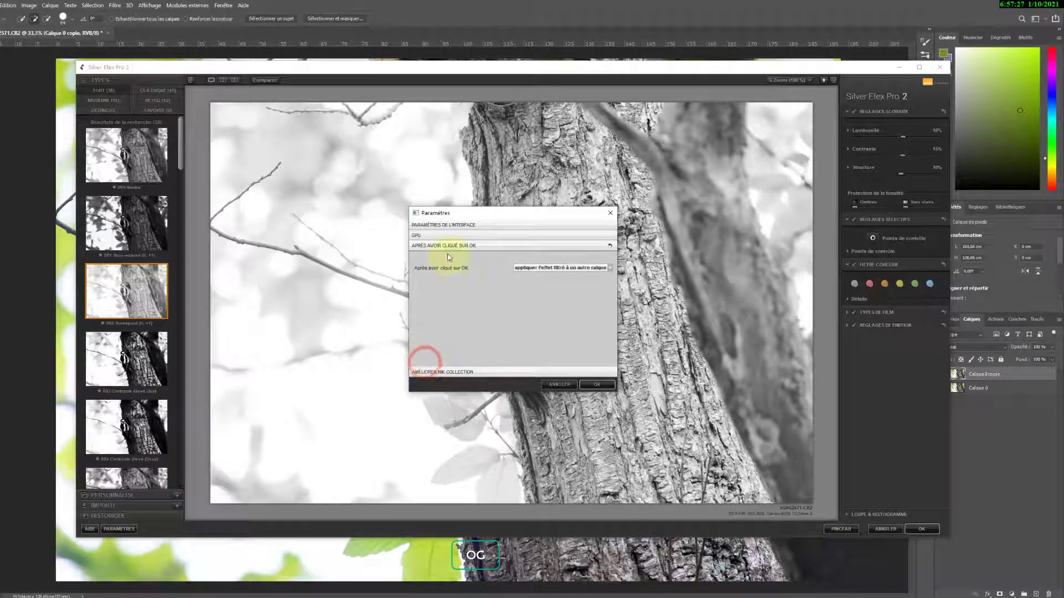
{"action": "left_click", "coordinate": [536, 269]}
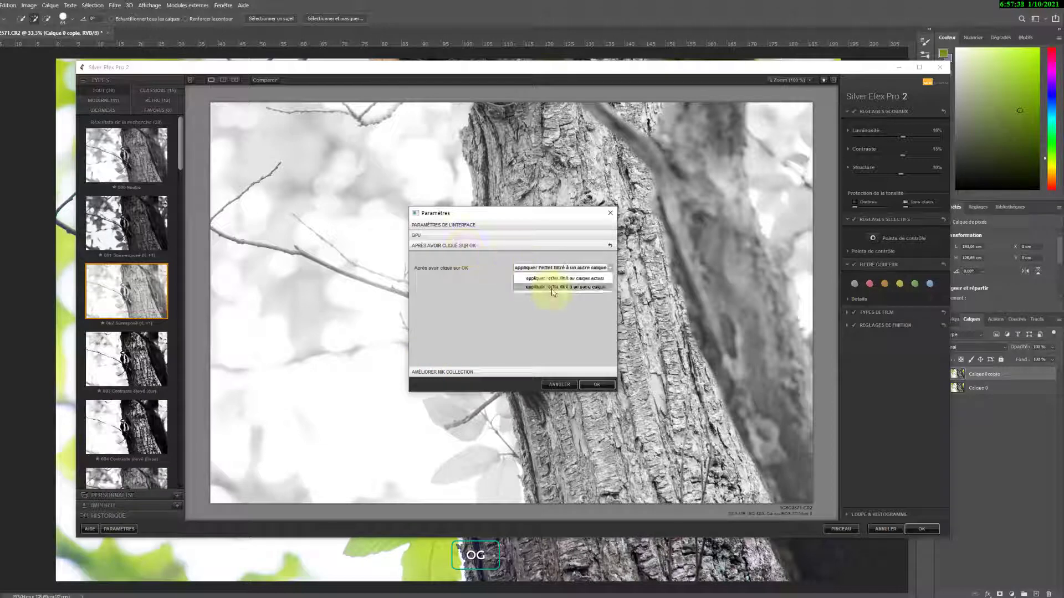
{"action": "left_click", "coordinate": [552, 278]}
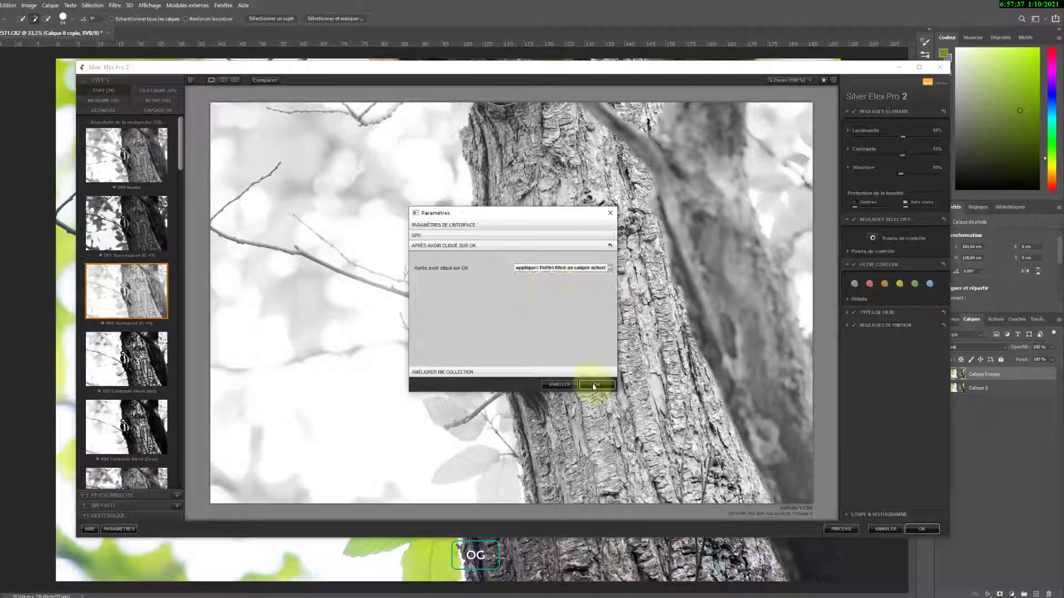
{"action": "left_click", "coordinate": [592, 384]}
{"action": "left_click", "coordinate": [921, 529]}
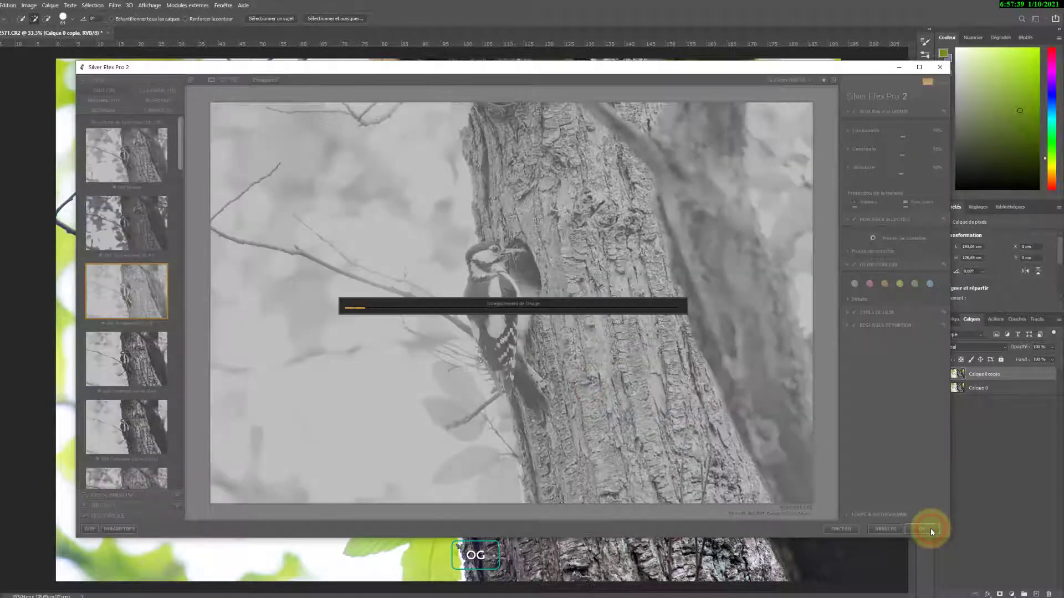